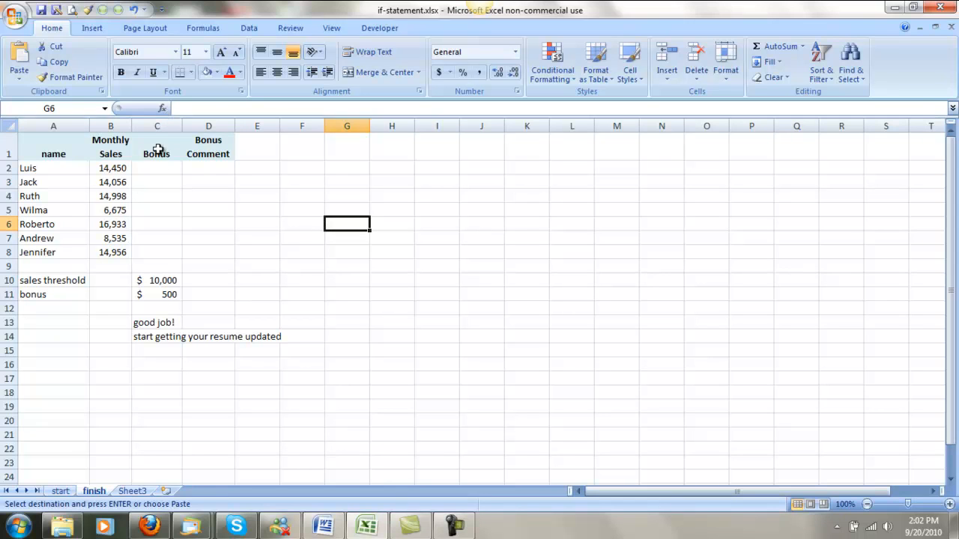
Examine the empty Bonus and Bonus Comment cells in row 2 and the threshold, bonus and comment cells C10, C11, C13 and C14
left_click(158, 166)
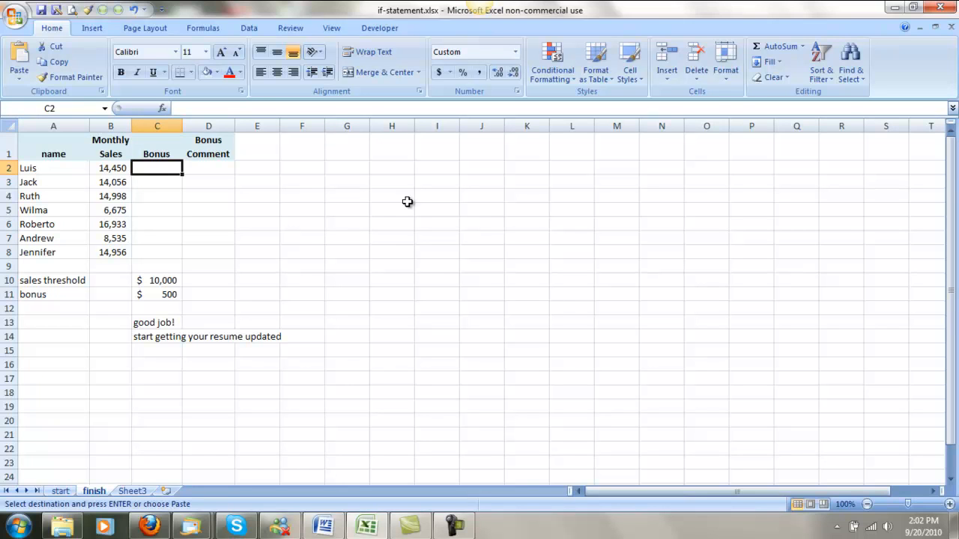
left_click(160, 280)
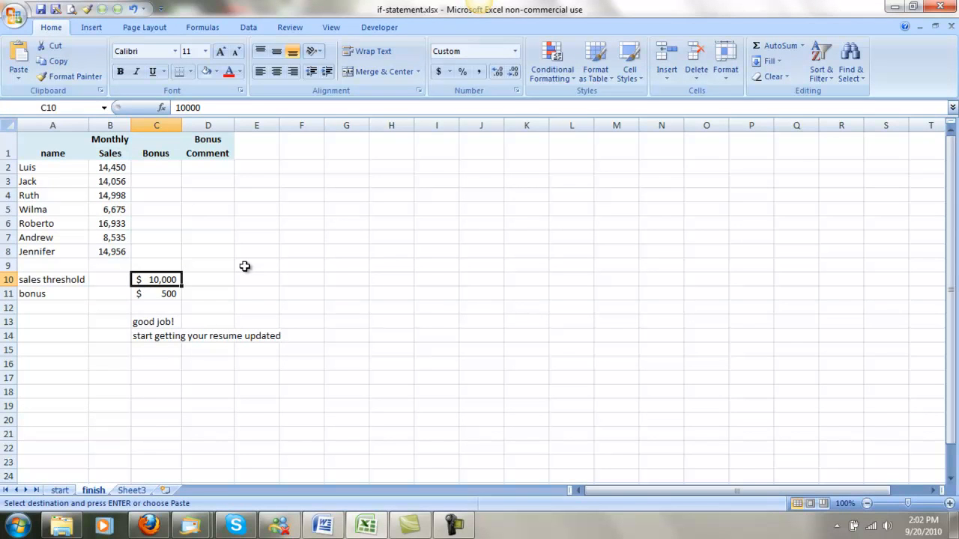
left_click(168, 292)
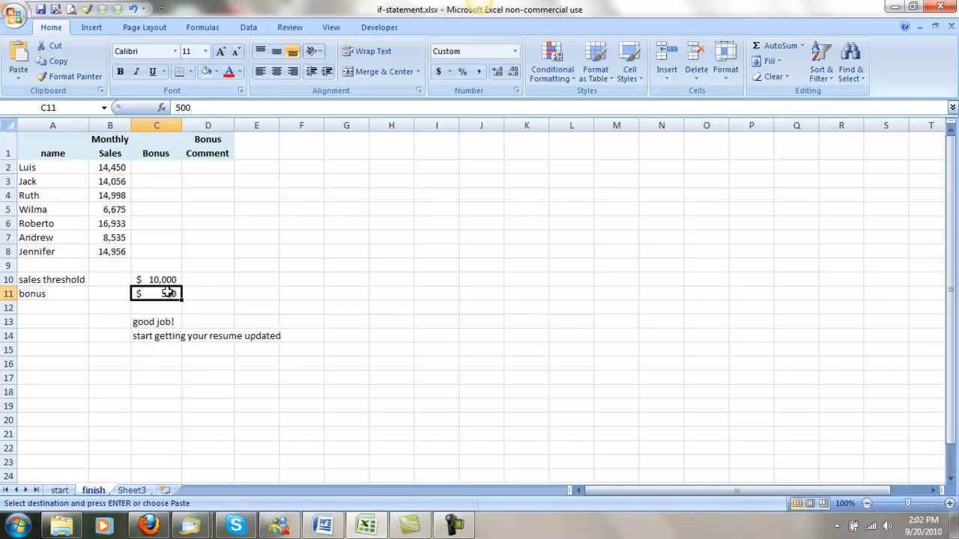
left_click(215, 165)
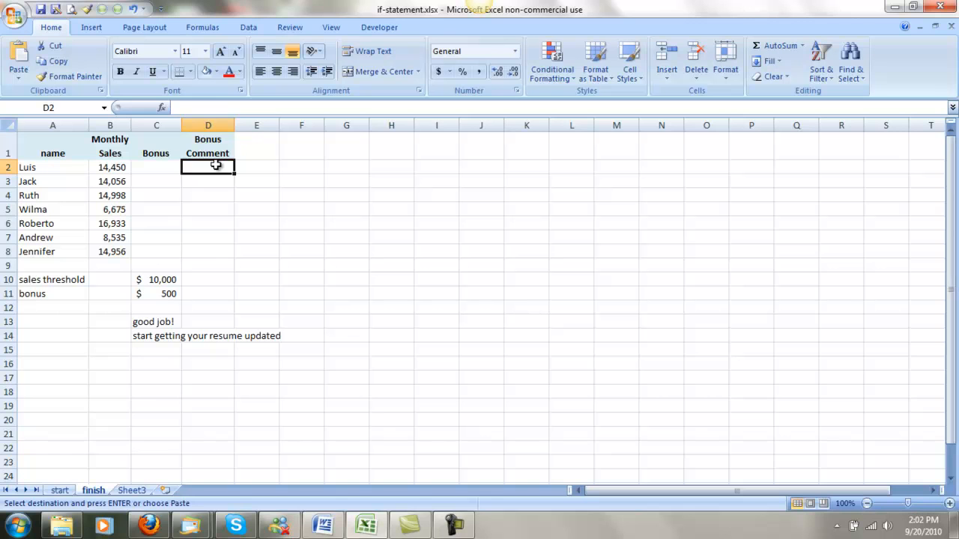
left_click(152, 322)
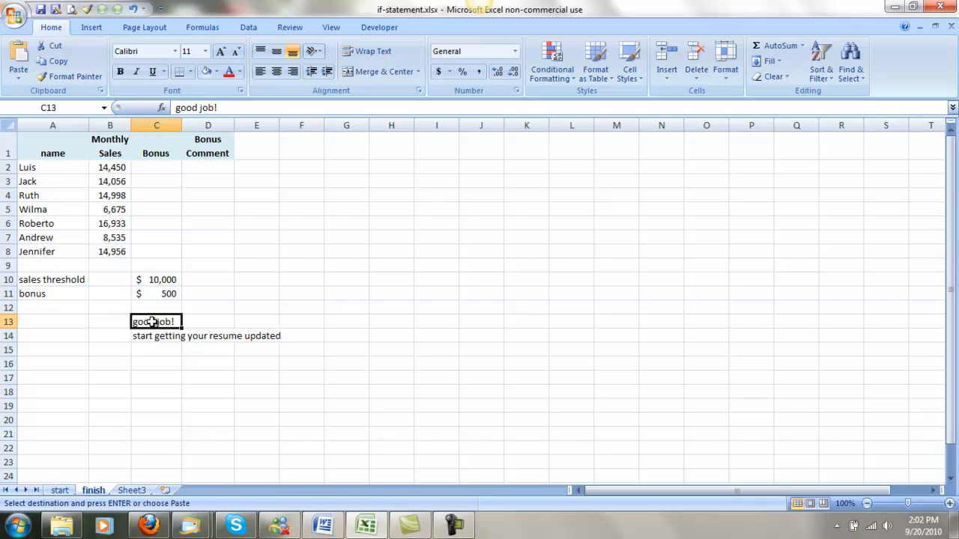
left_click(153, 335)
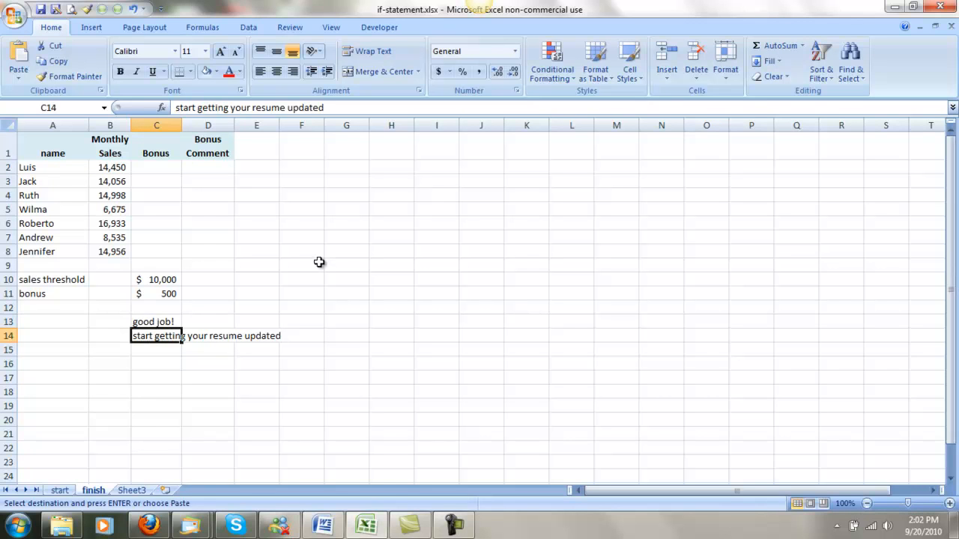
Insert the IF function from the Logical category into C2 and move its arguments dialog clear of the data
left_click(164, 173)
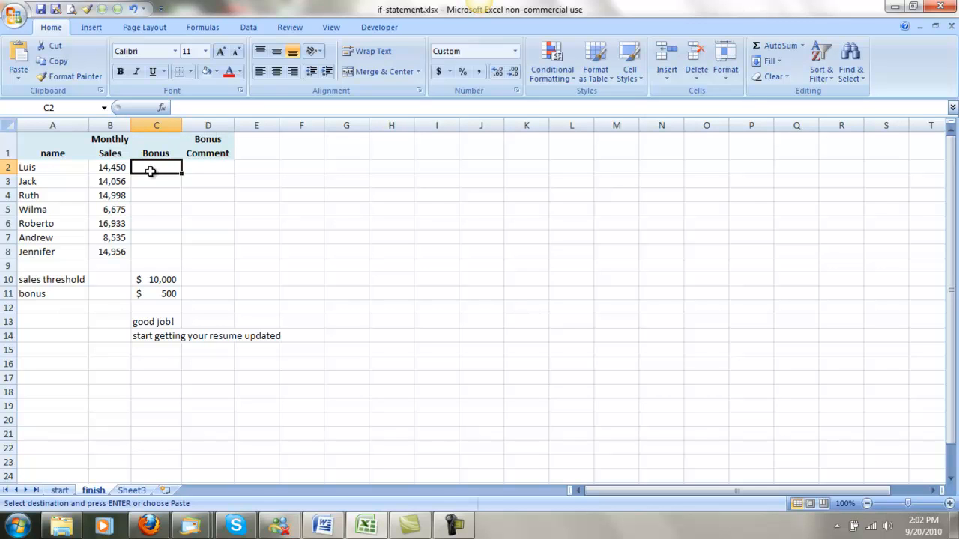
left_click(161, 107)
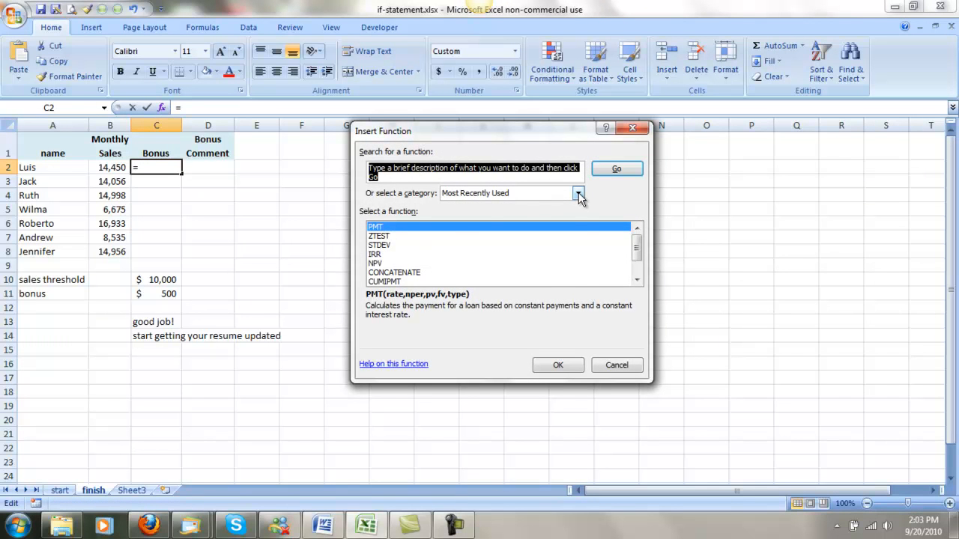
left_click(578, 193)
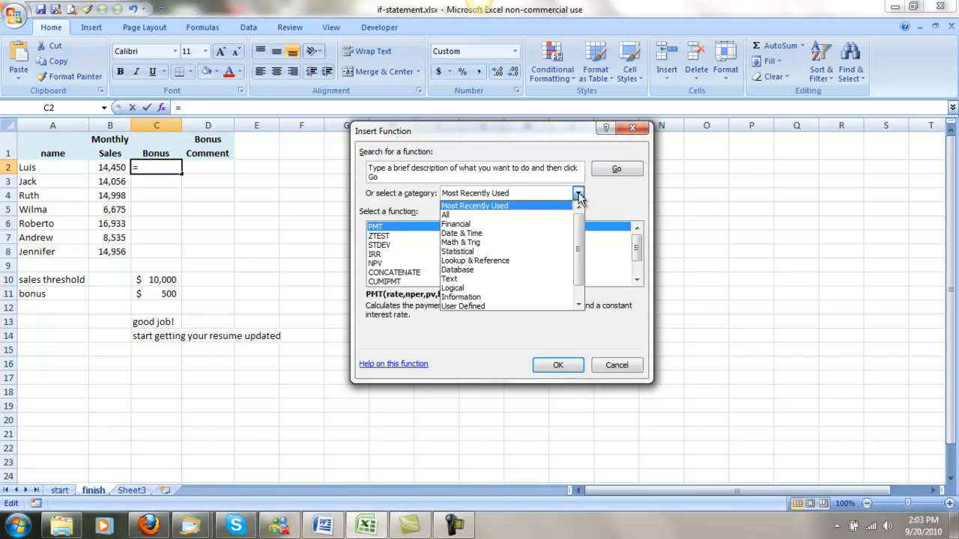
left_click(468, 289)
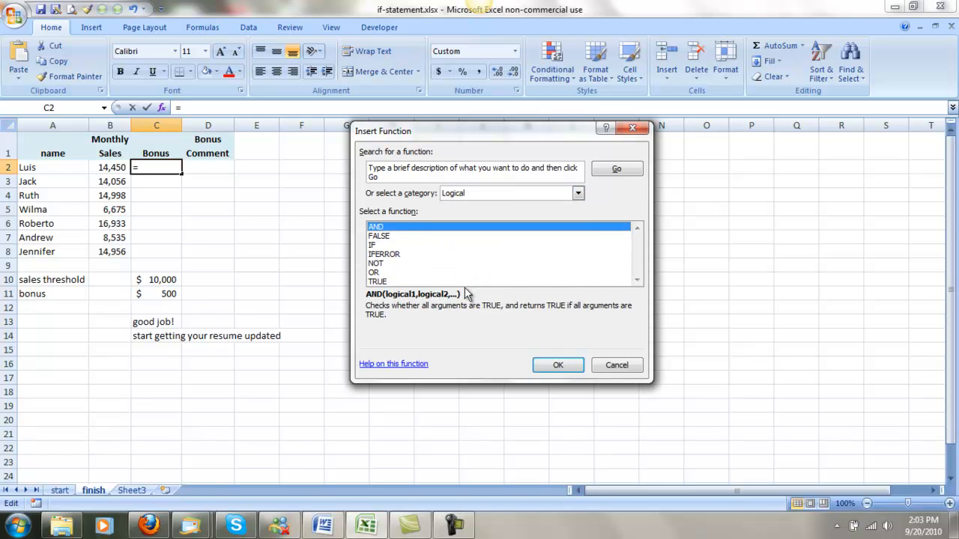
left_click(375, 245)
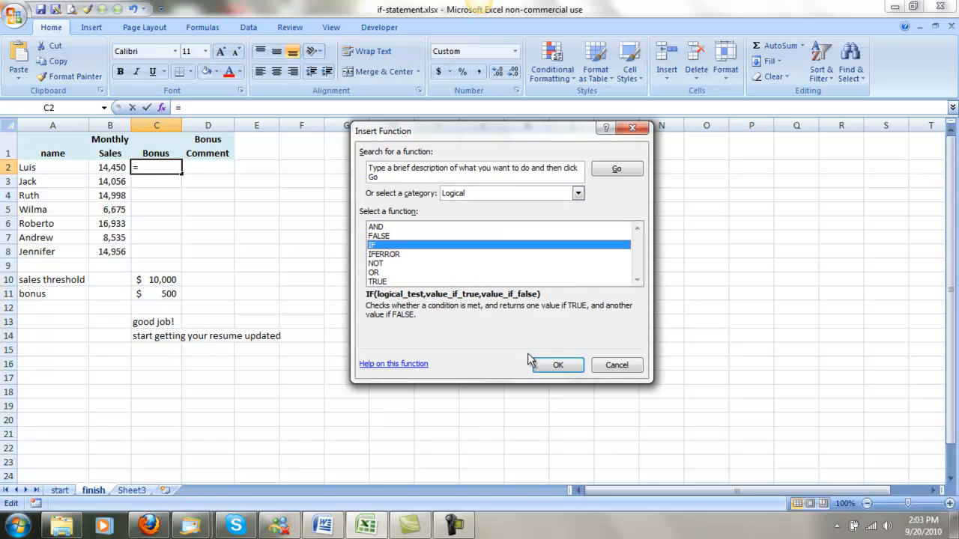
left_click(559, 366)
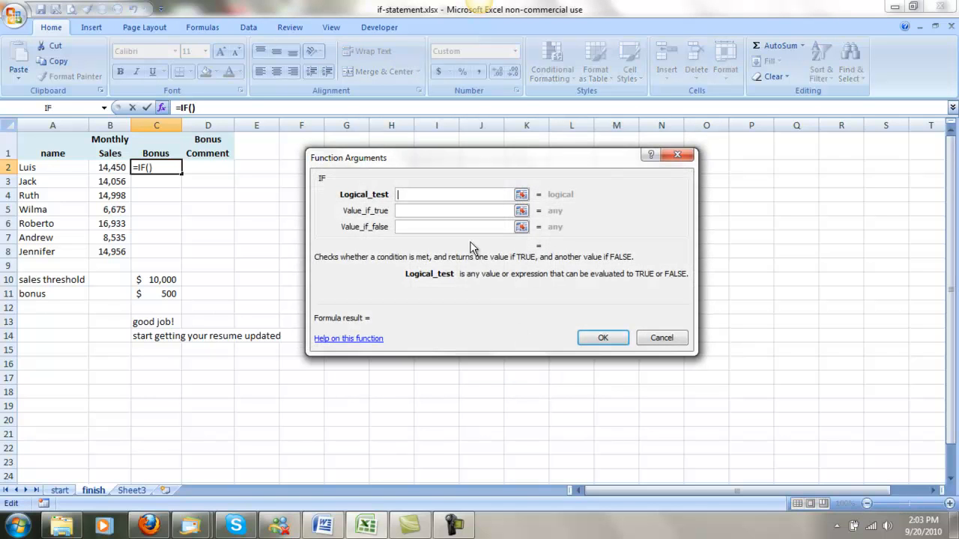
left_click_drag(514, 166, 563, 186)
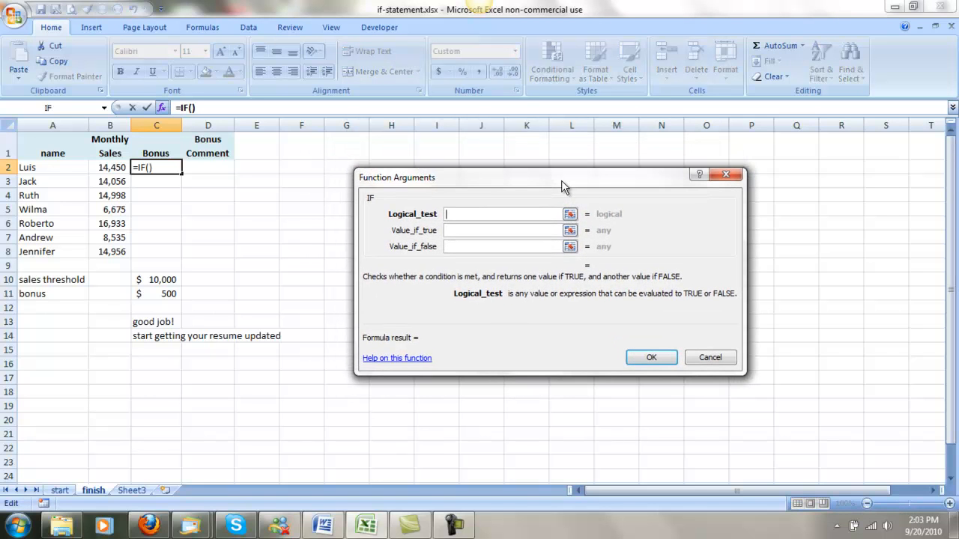
Set the IF logical test for C2 to B2>=$C$10, with an absolute reference to the sales threshold
left_click(475, 234)
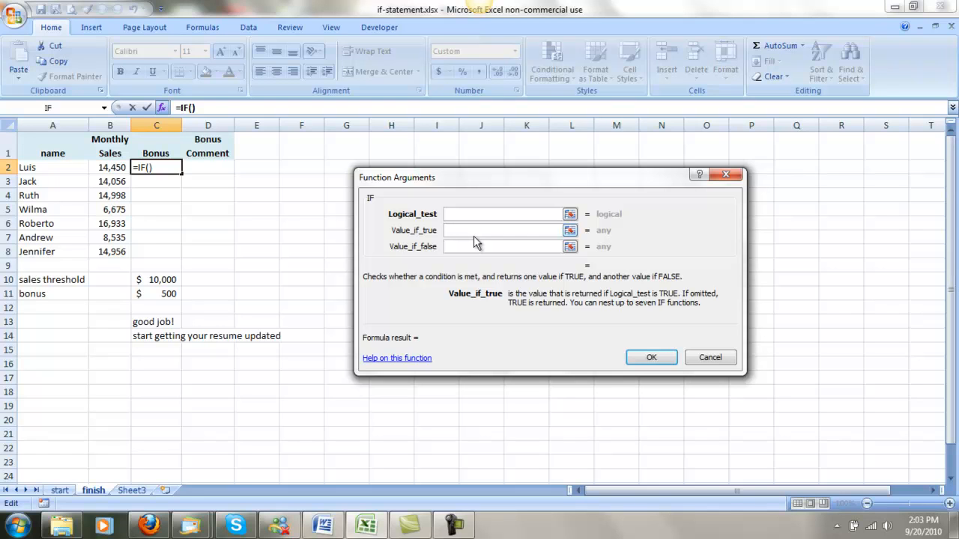
left_click(473, 248)
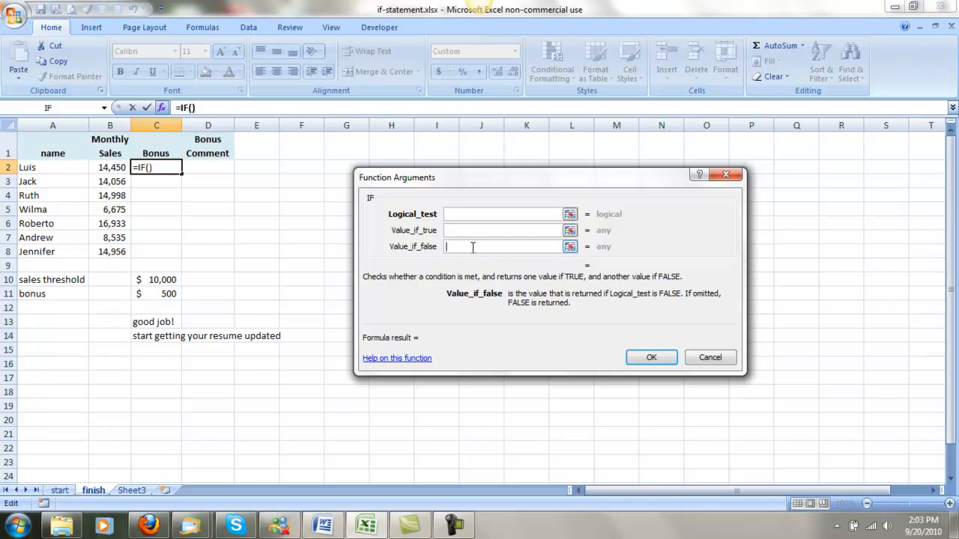
left_click(459, 215)
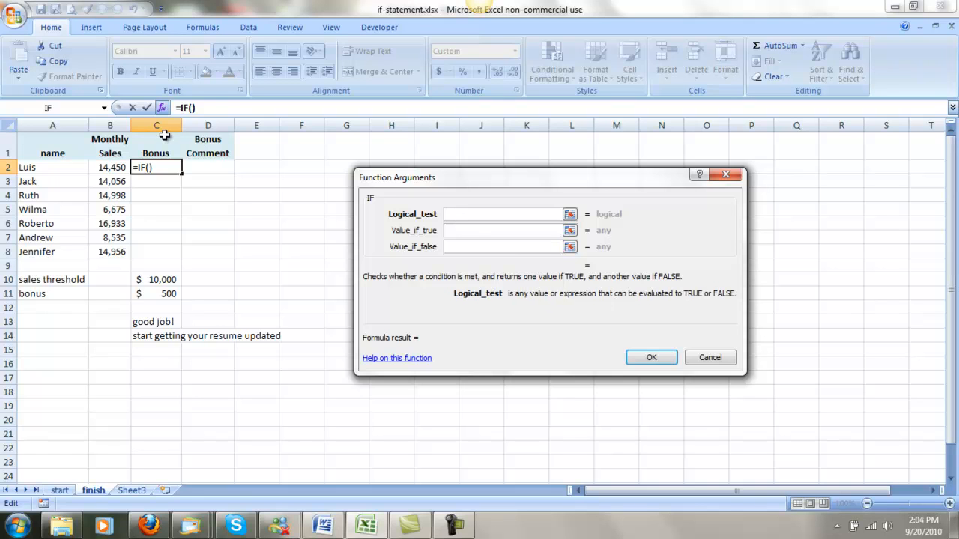
left_click(112, 168)
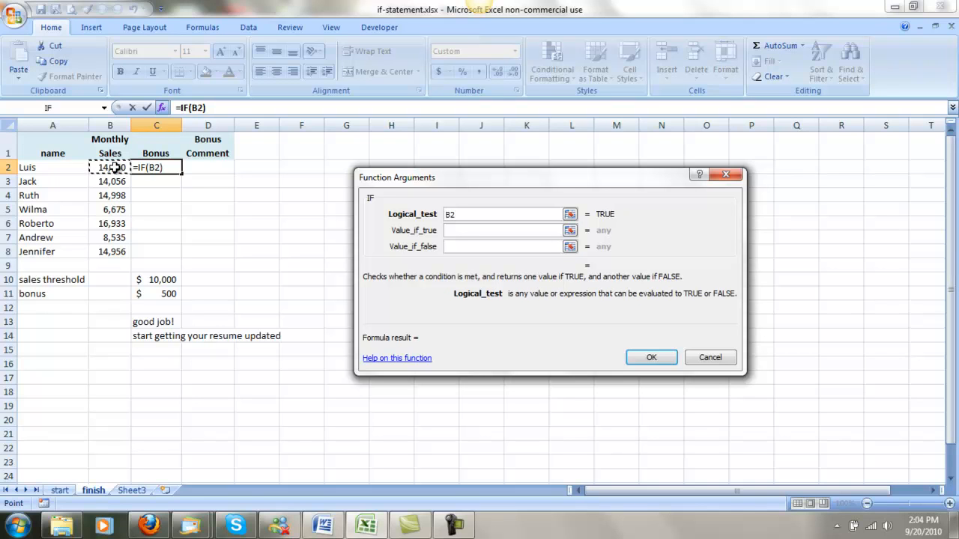
left_click(464, 214)
type(">=")
left_click(166, 281)
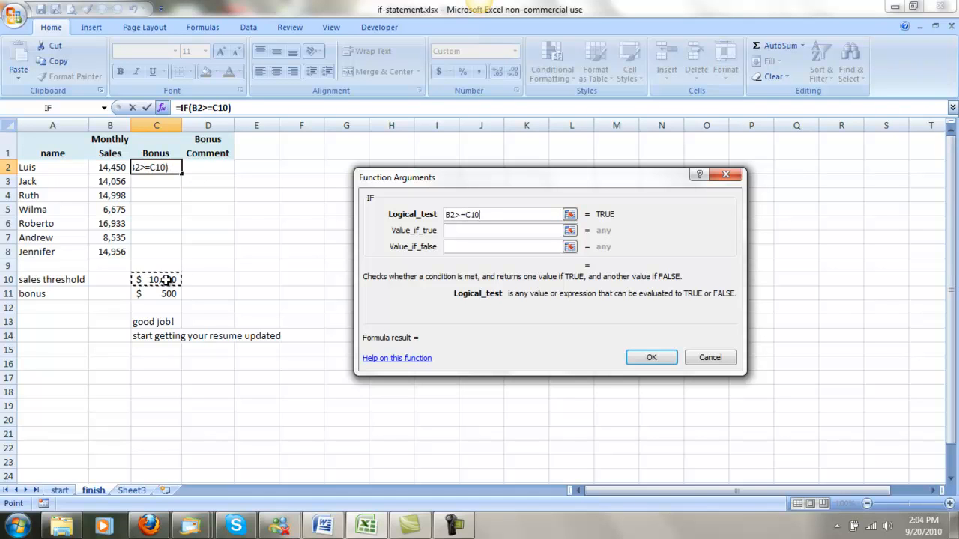
key("F4")
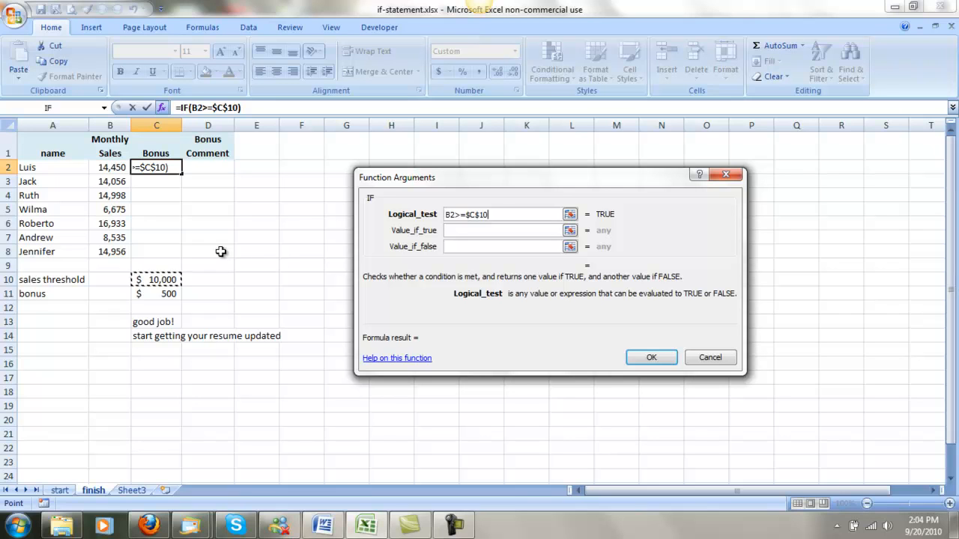
Set the value if true to $C$11 and the value if false to the blank cell C12, completing the C2 formula
left_click(458, 230)
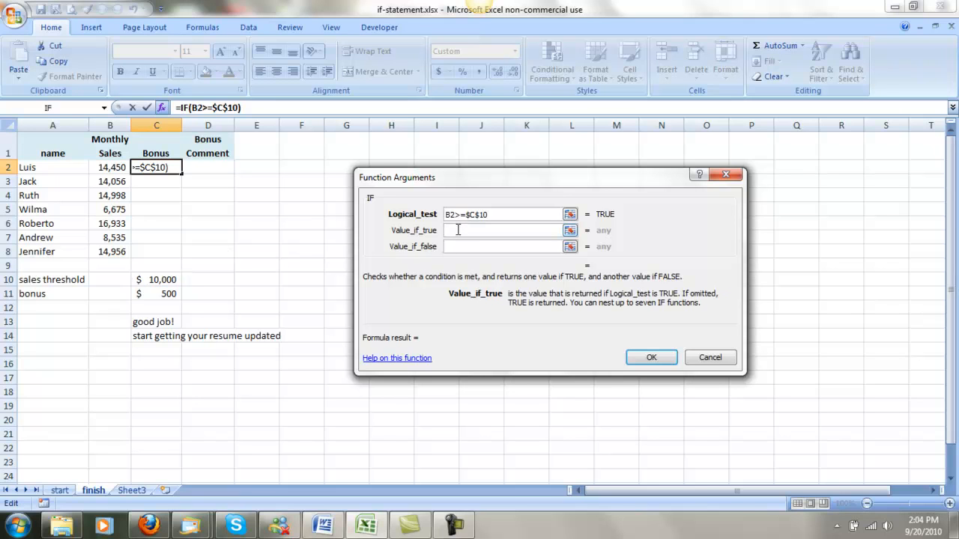
left_click(166, 293)
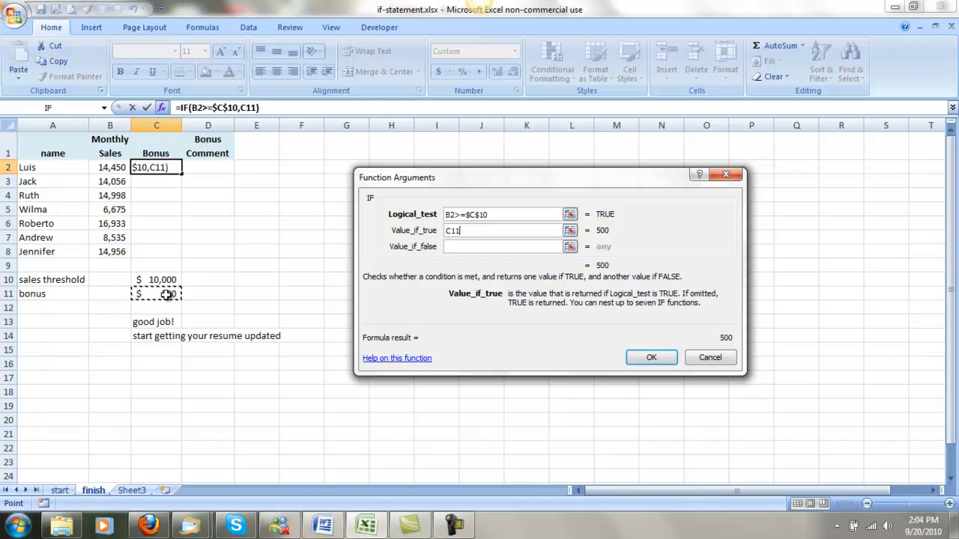
key("F4")
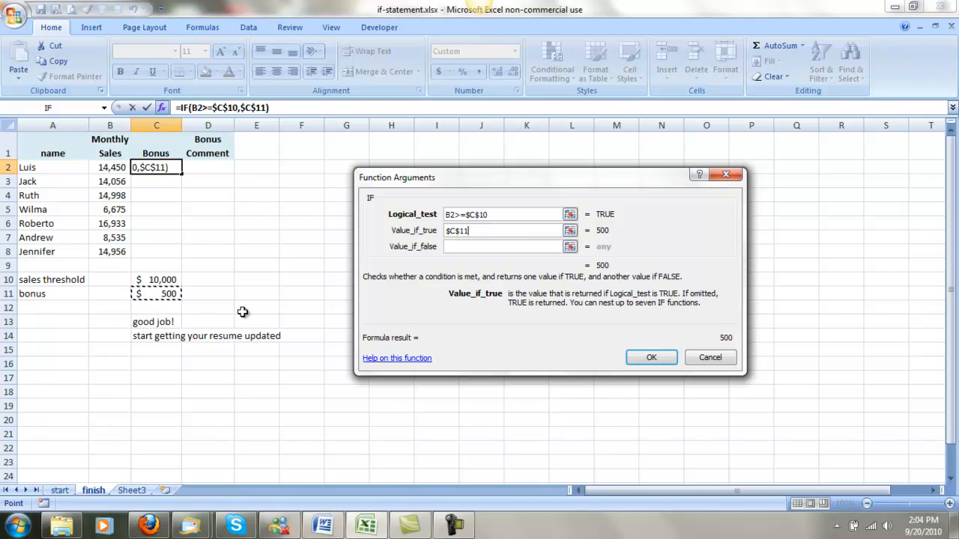
left_click(466, 246)
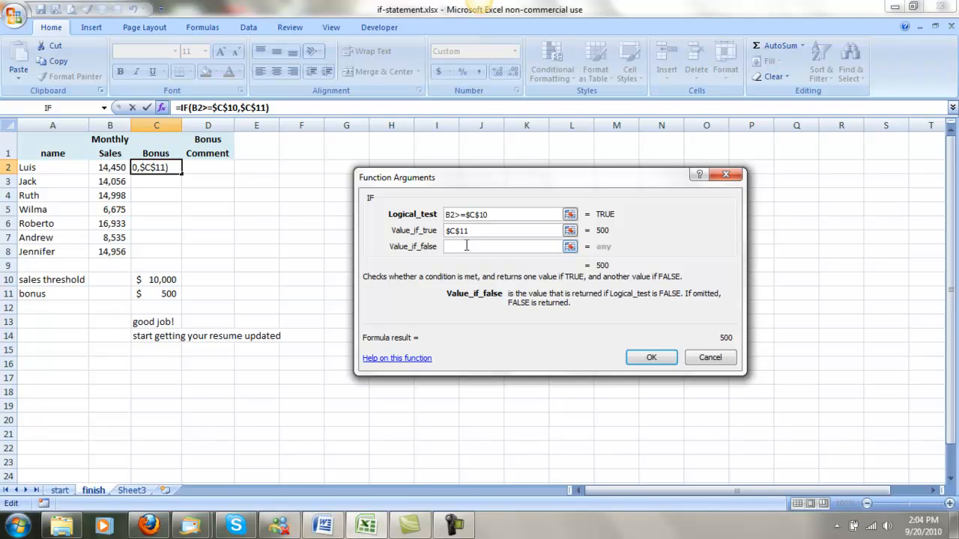
left_click(165, 308)
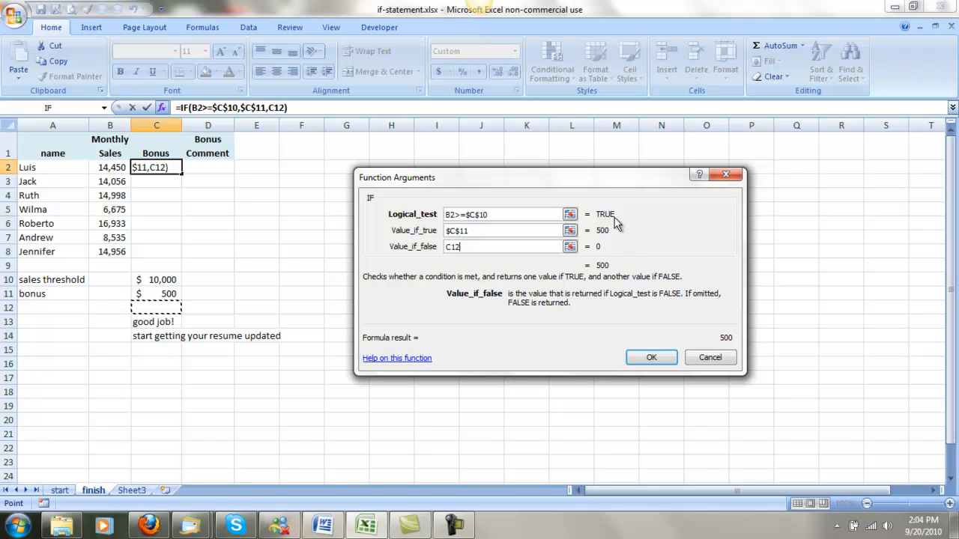
left_click(651, 359)
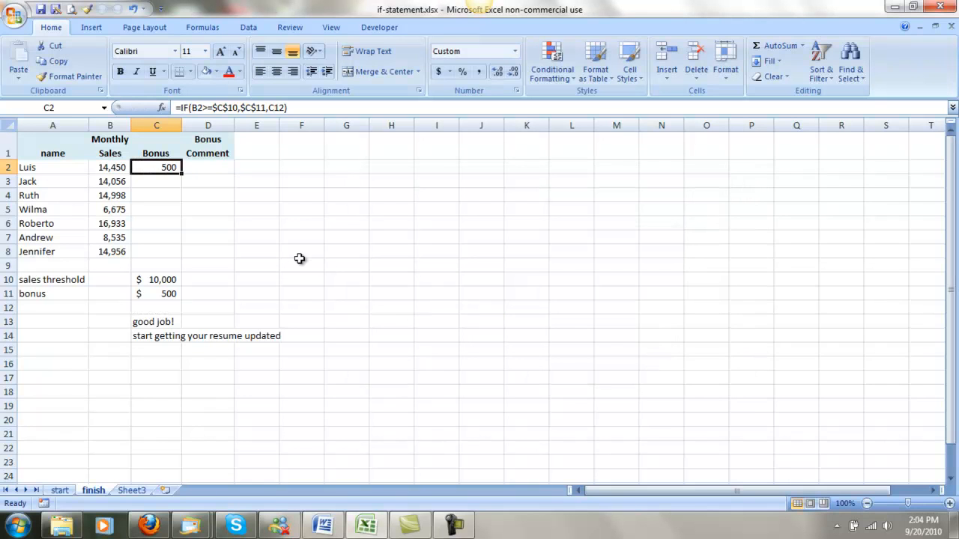
Fill the bonus formula from C2 down to C8 and check the copied formula in C7
double_click(182, 174)
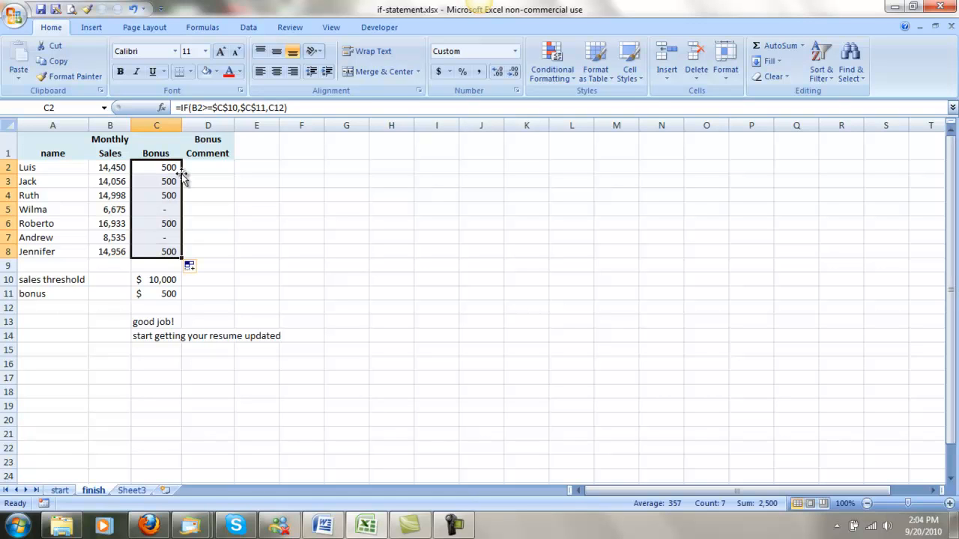
left_click(170, 239)
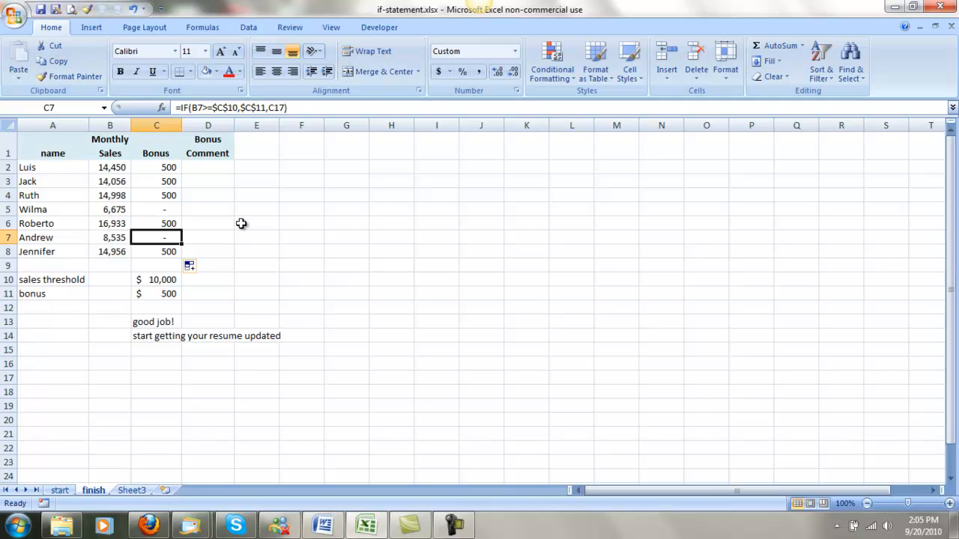
Insert the logical IF function into D2, the first cell of the Bonus Comment column
left_click(215, 170)
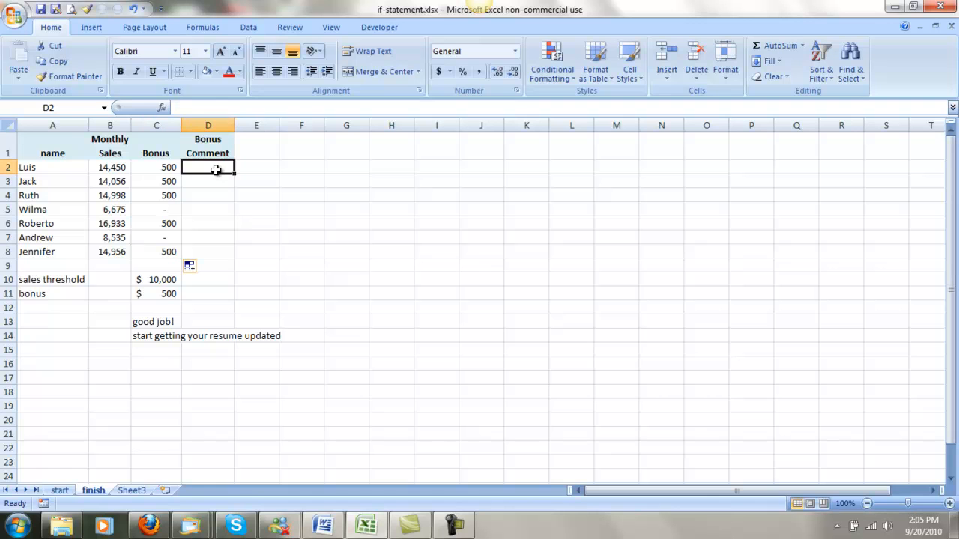
left_click(162, 109)
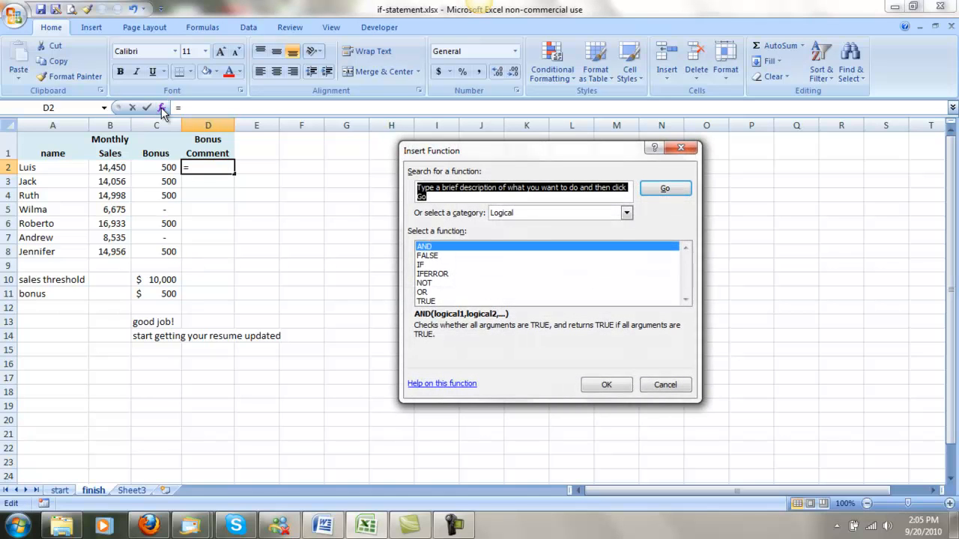
left_click(421, 266)
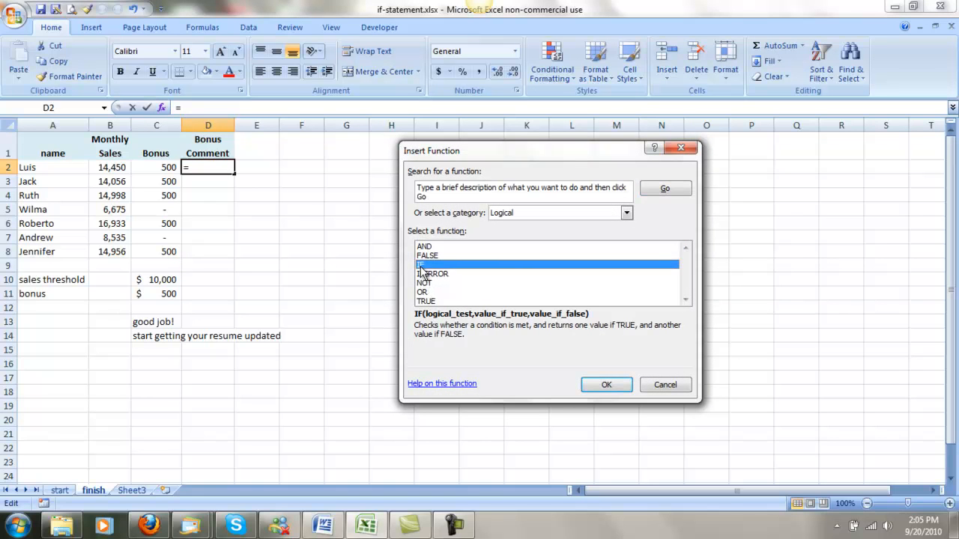
left_click(603, 386)
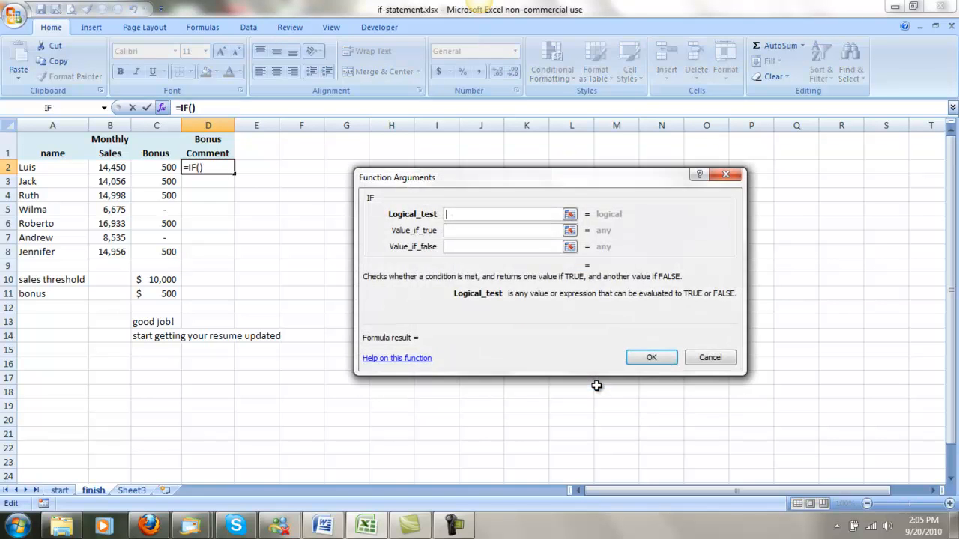
Set the IF logical test for D2 to B2>=$C$10, keeping the sales threshold reference absolute
left_click(111, 168)
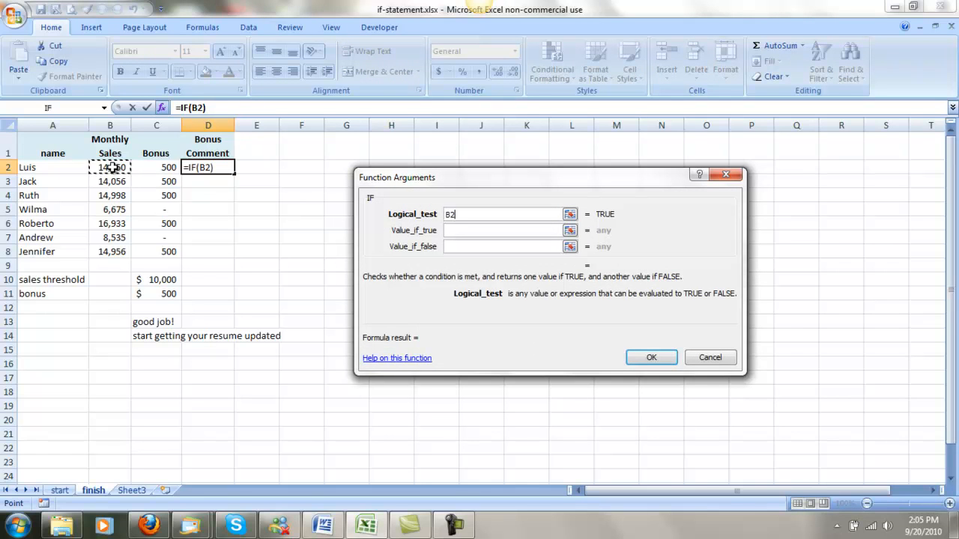
type(">=")
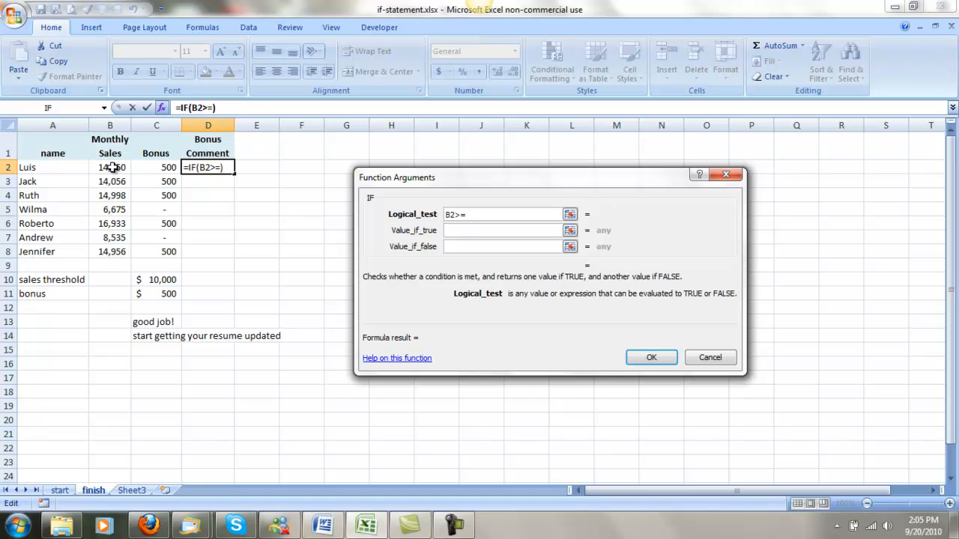
left_click(151, 281)
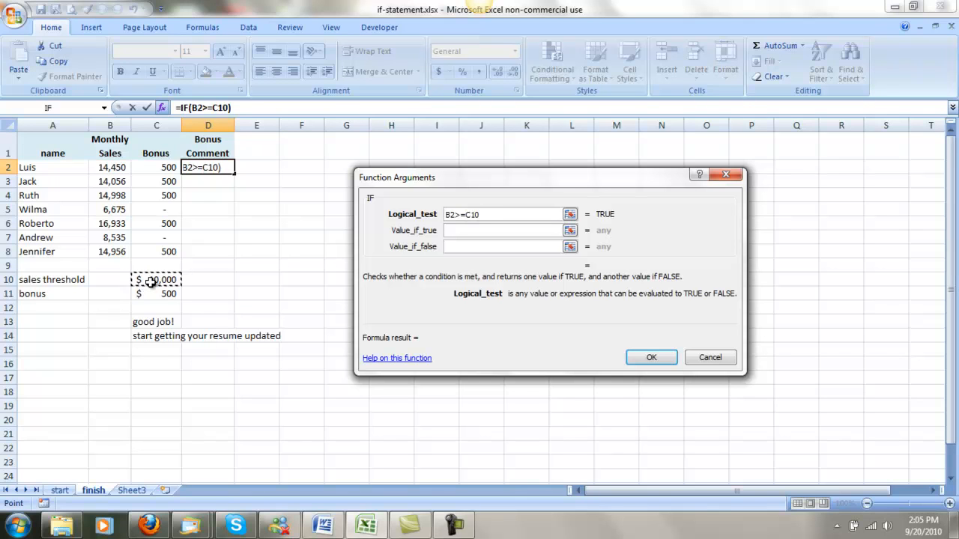
key("F4")
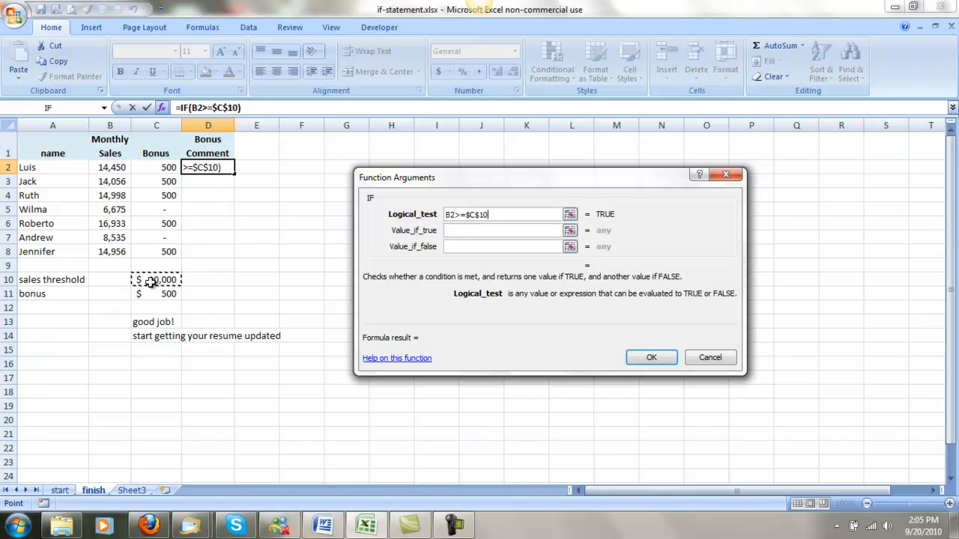
Set the value if true to $C$13 and the value if false to $C$14, completing the D2 formula
left_click(477, 231)
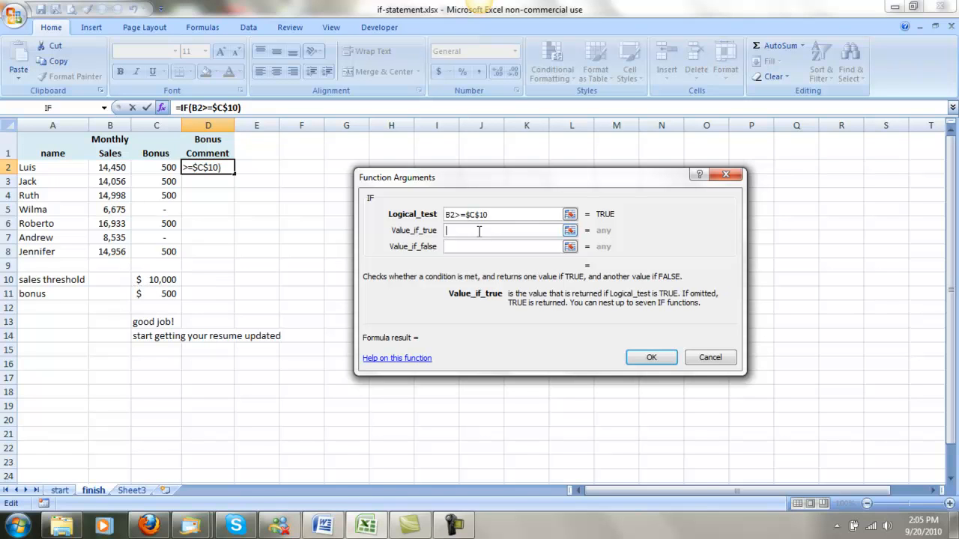
left_click(160, 322)
key("F4")
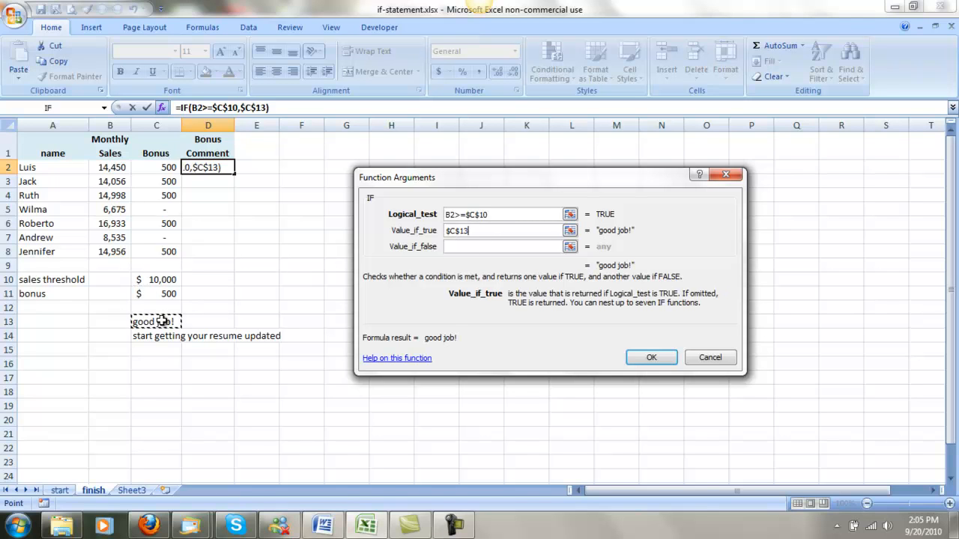
left_click(457, 248)
left_click(156, 336)
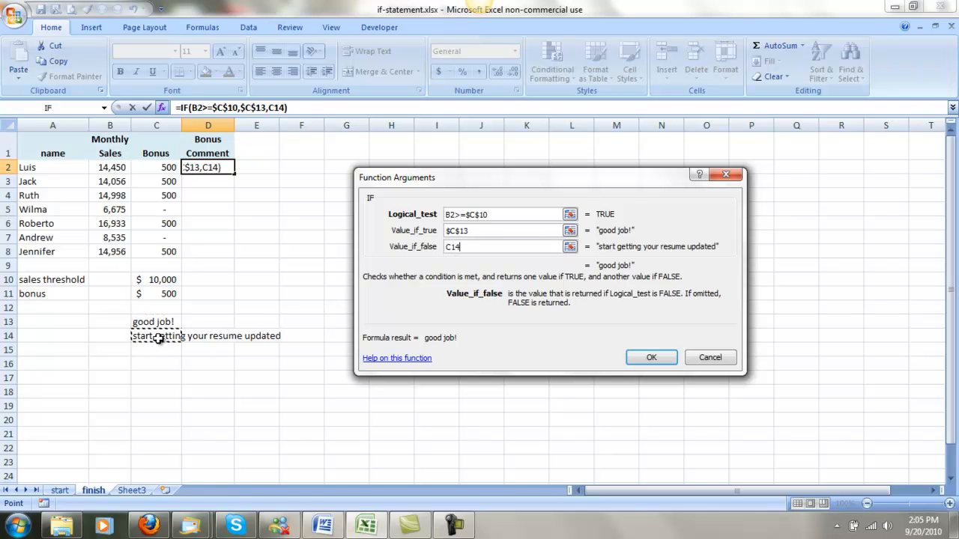
key("F4")
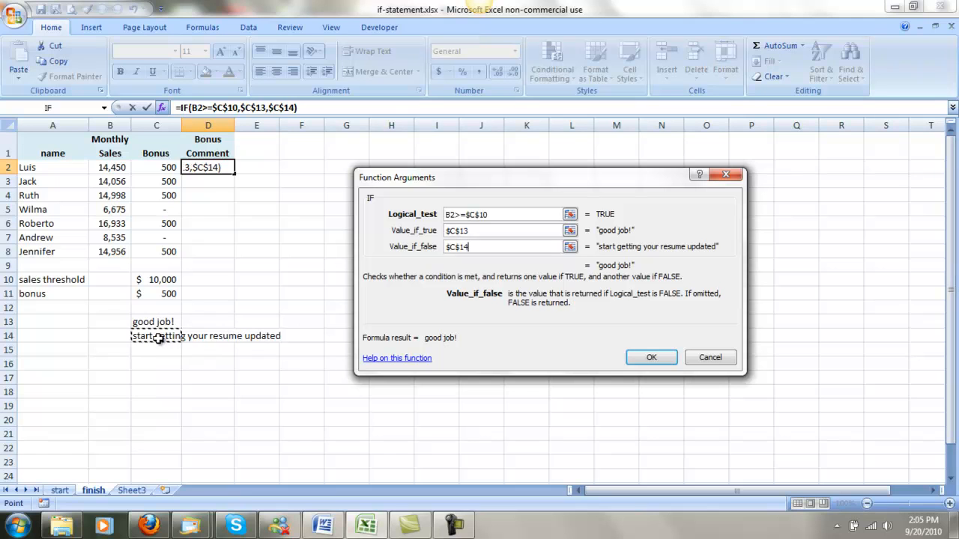
left_click(649, 359)
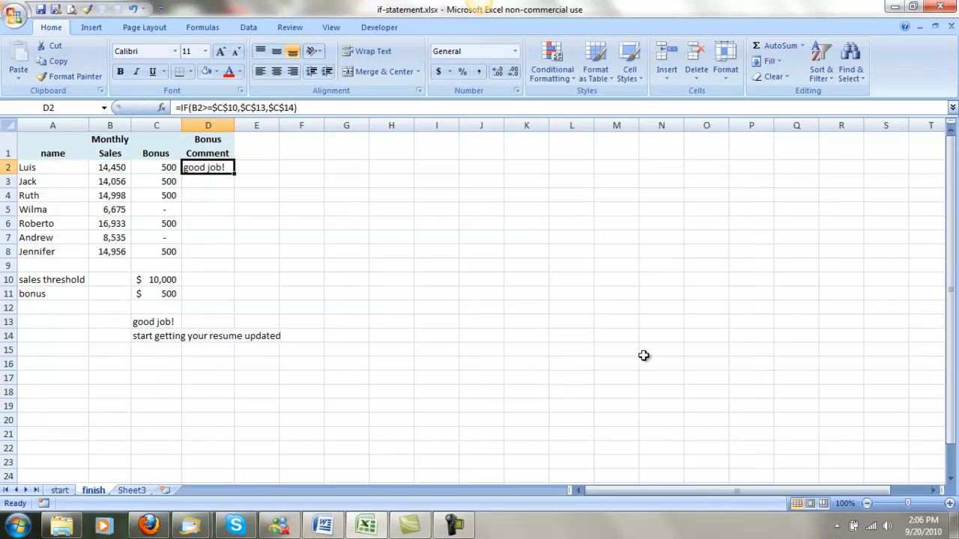
Fill the bonus comment formula from D2 down to D8 and deselect the filled range
double_click(234, 173)
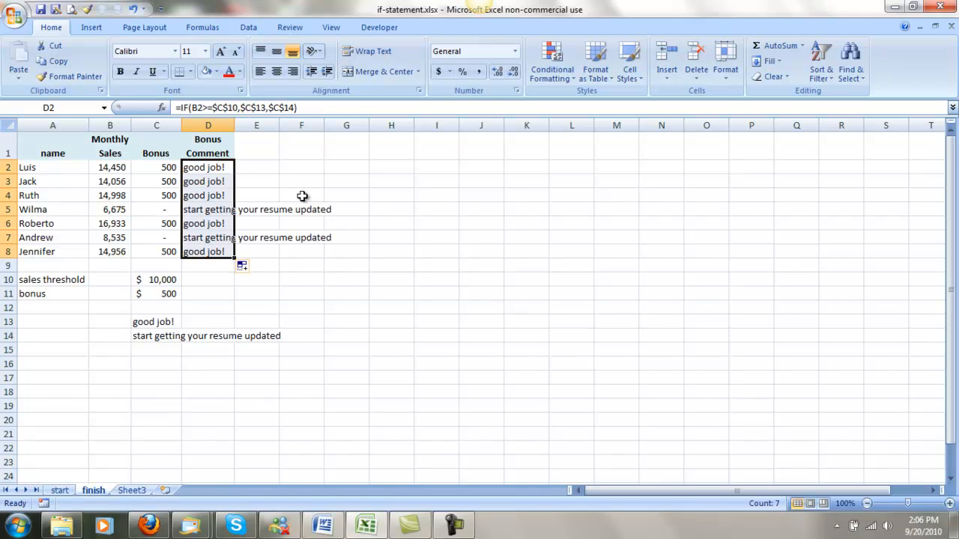
left_click(433, 231)
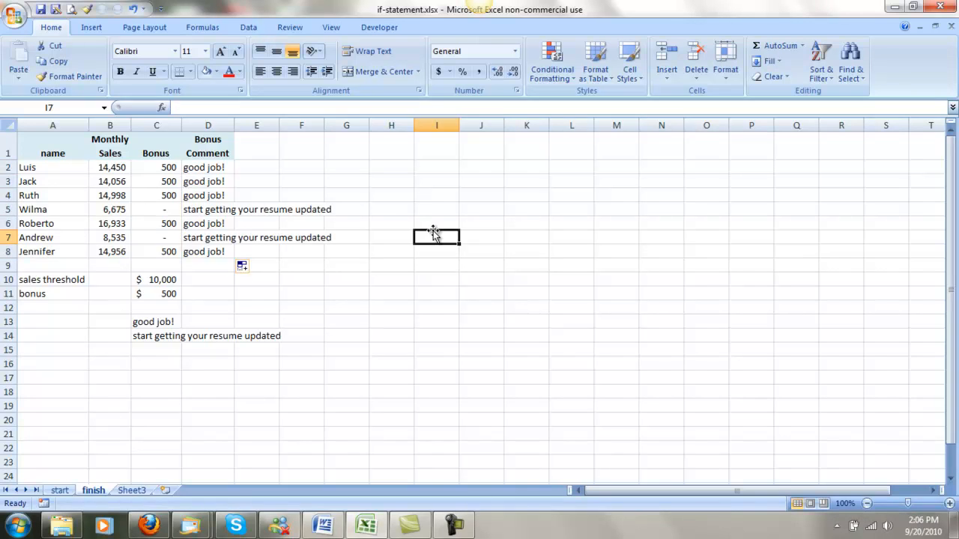
left_click(308, 293)
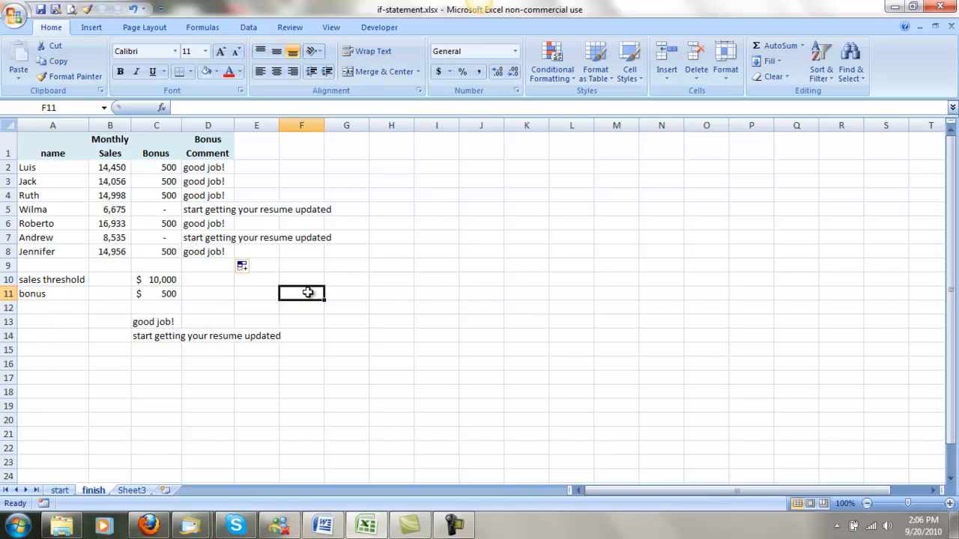